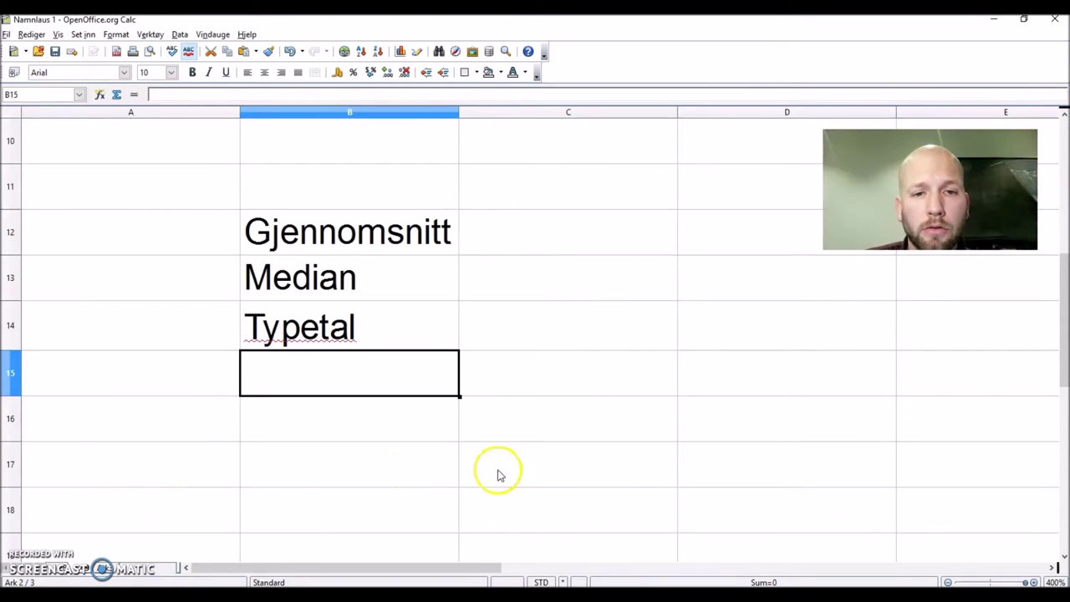
Zoom the sheet out to 173% and look over the wage table and the empty cells beside Gjennomsnitt, Median and Typetal.
{"action": "left_click_drag", "start_coordinate": [1030, 581], "coordinate": [999, 580]}
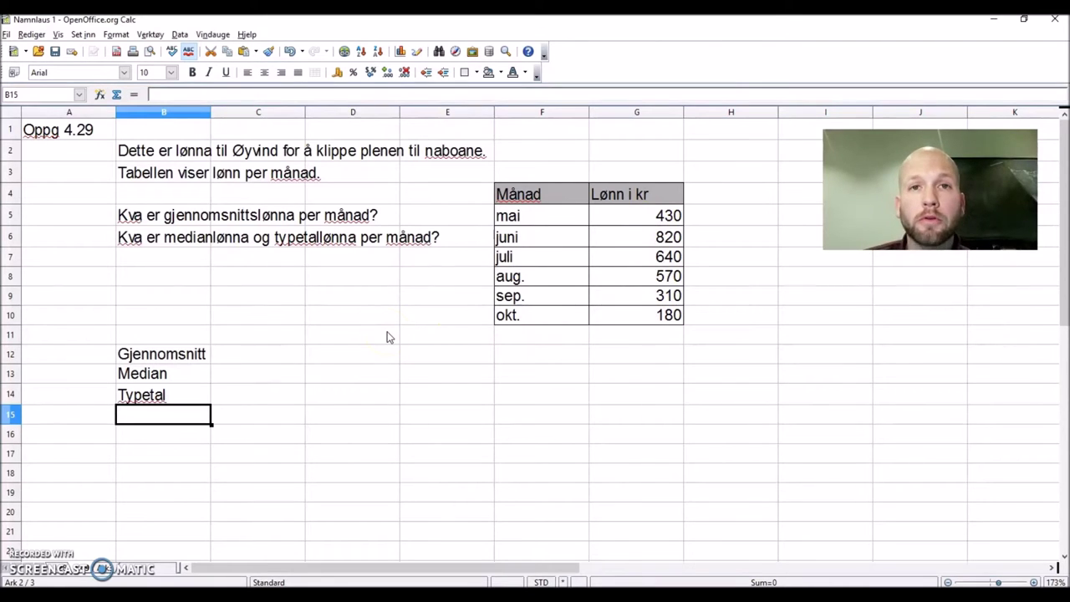
{"action": "left_click", "coordinate": [255, 357]}
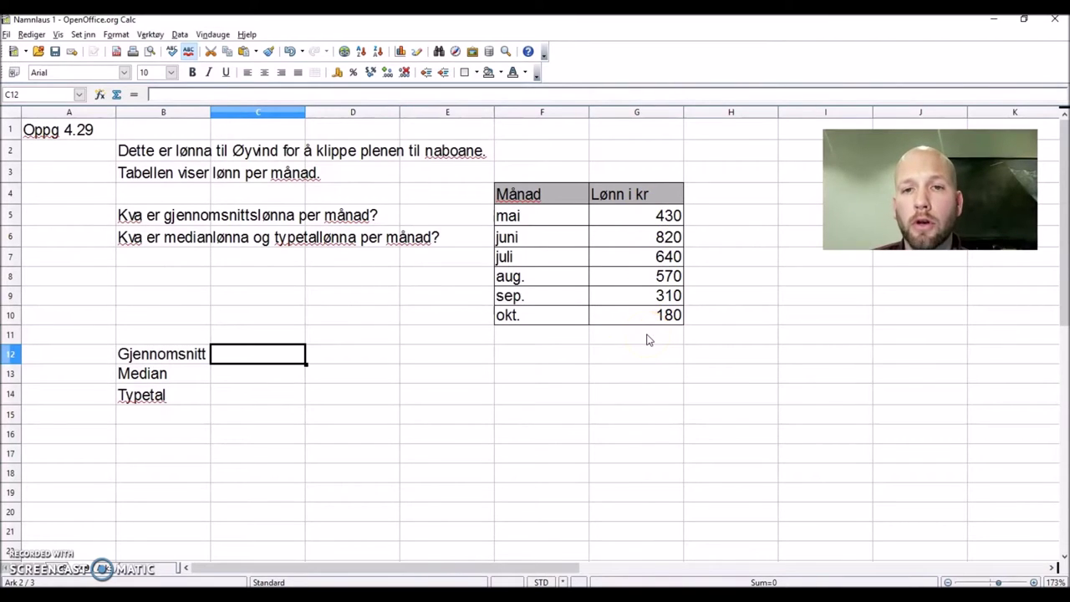
{"action": "left_click_drag", "start_coordinate": [640, 218], "coordinate": [652, 311]}
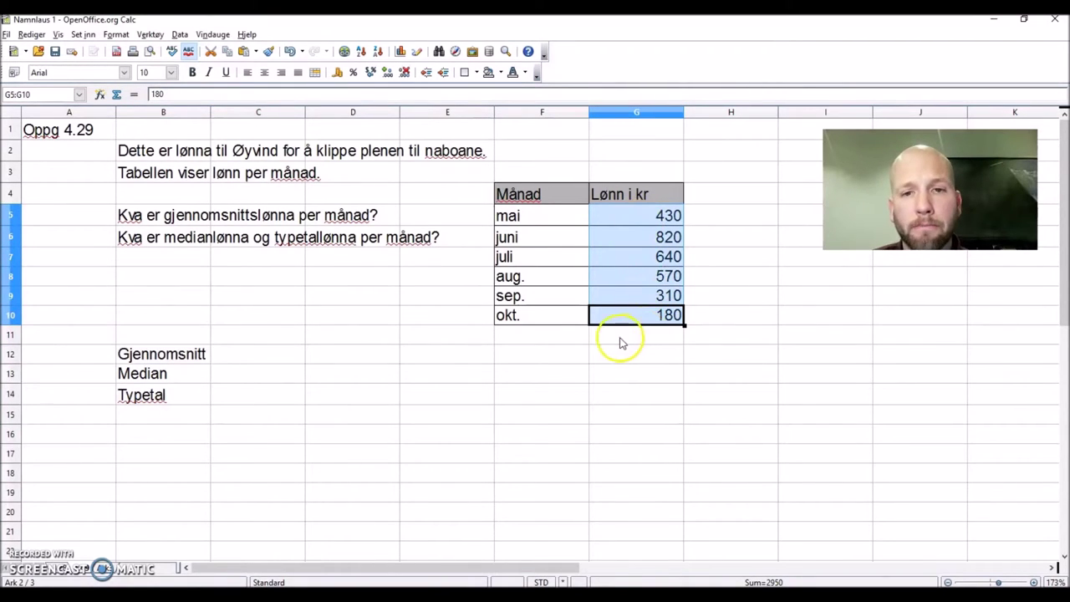
{"action": "left_click", "coordinate": [598, 353]}
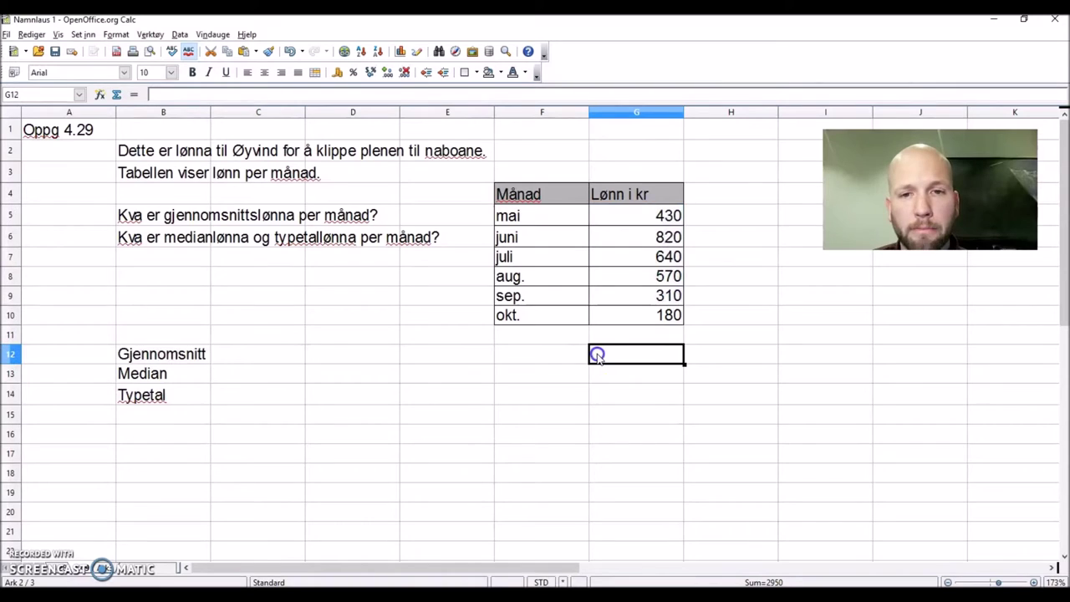
{"action": "left_click", "coordinate": [244, 376]}
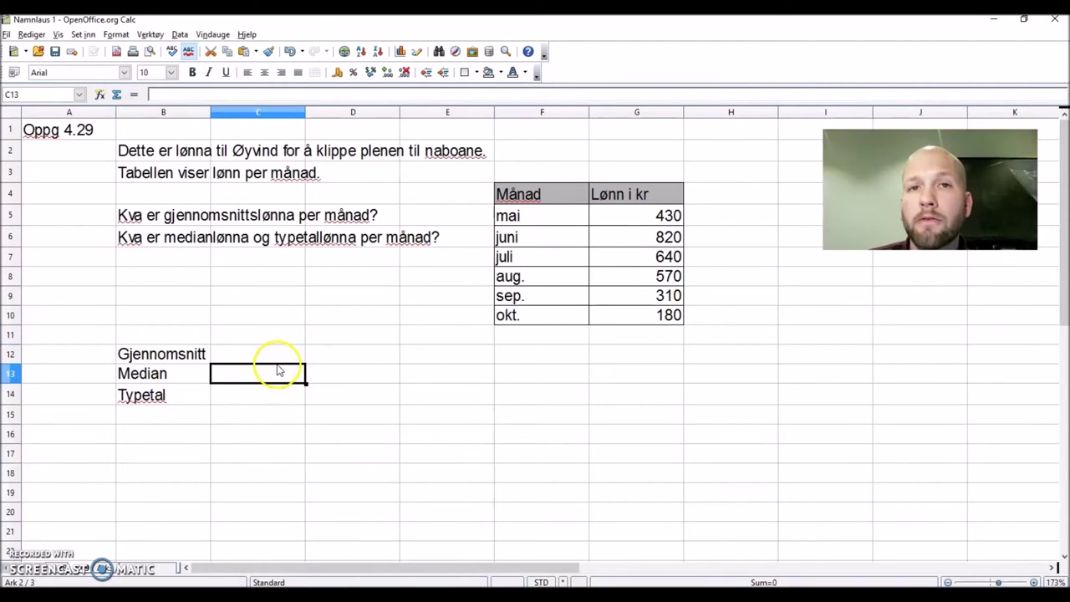
{"action": "left_click", "coordinate": [256, 404]}
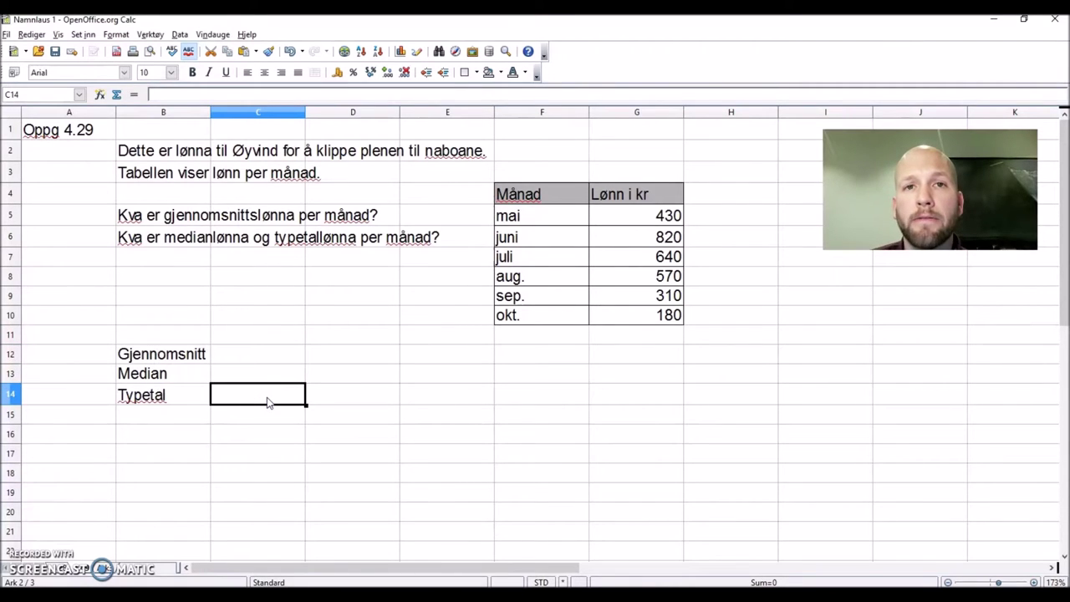
Calculate the average wage in C12, beside Gjennomsnitt, with the formula =GJENNOMSNITT(G5:G10).
{"action": "left_click", "coordinate": [265, 355]}
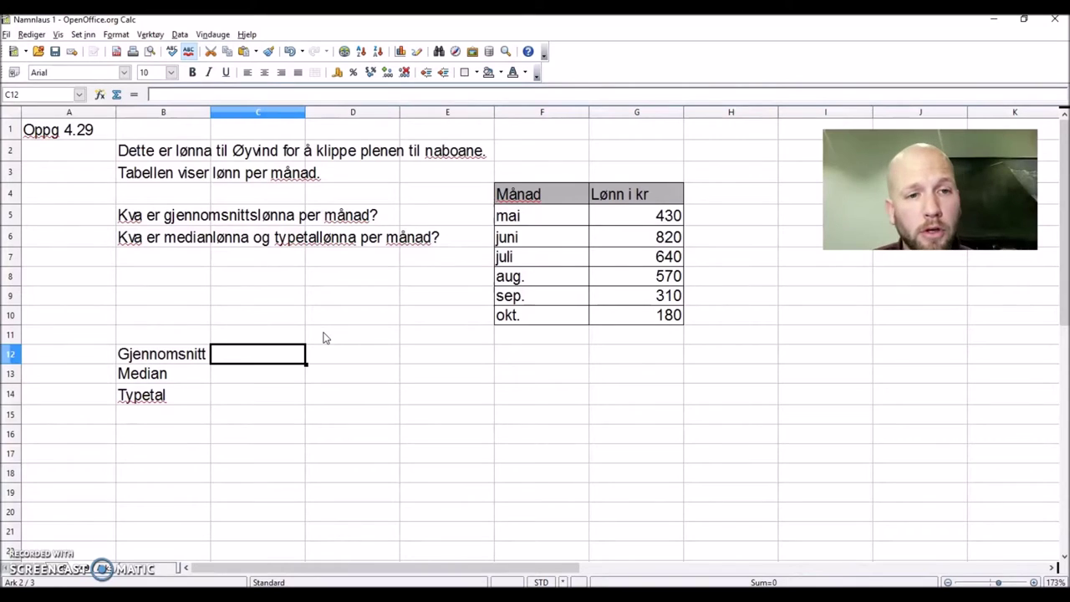
{"action": "type", "text": "="}
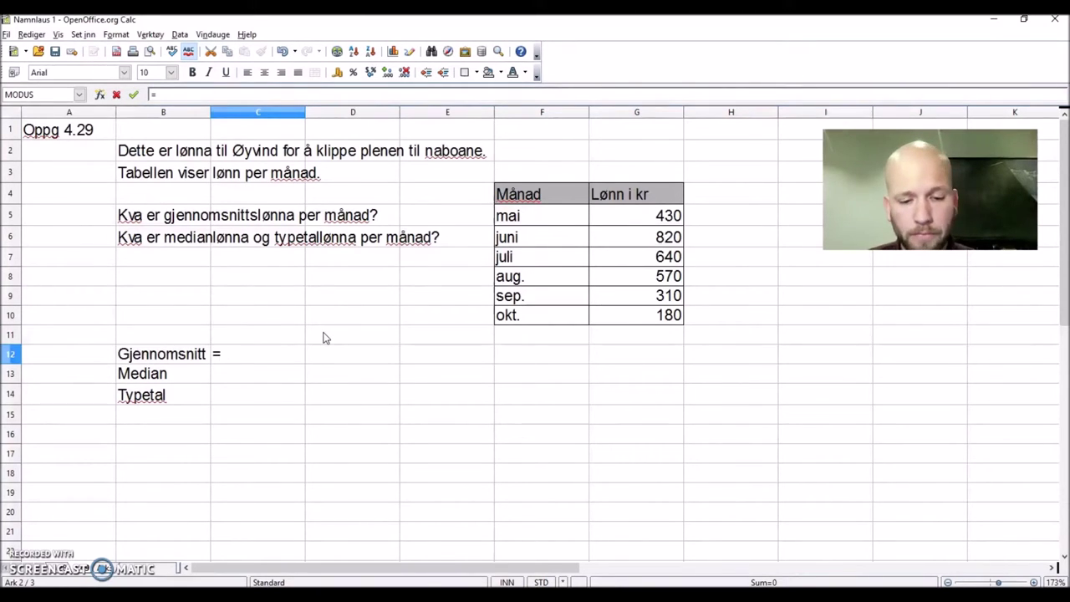
{"action": "type", "text": "gj"}
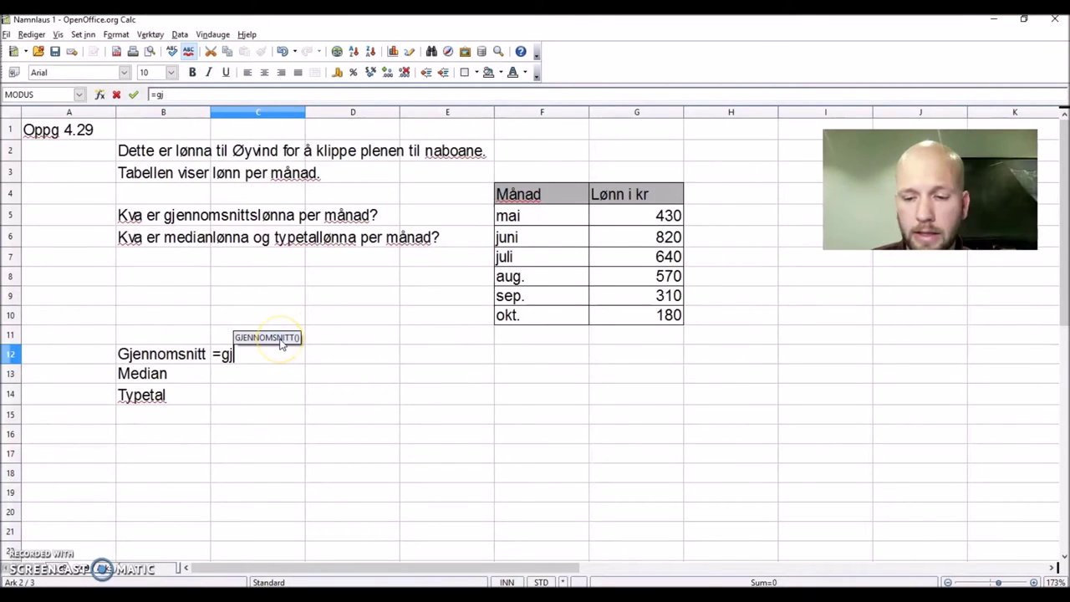
{"action": "key", "text": "Return"}
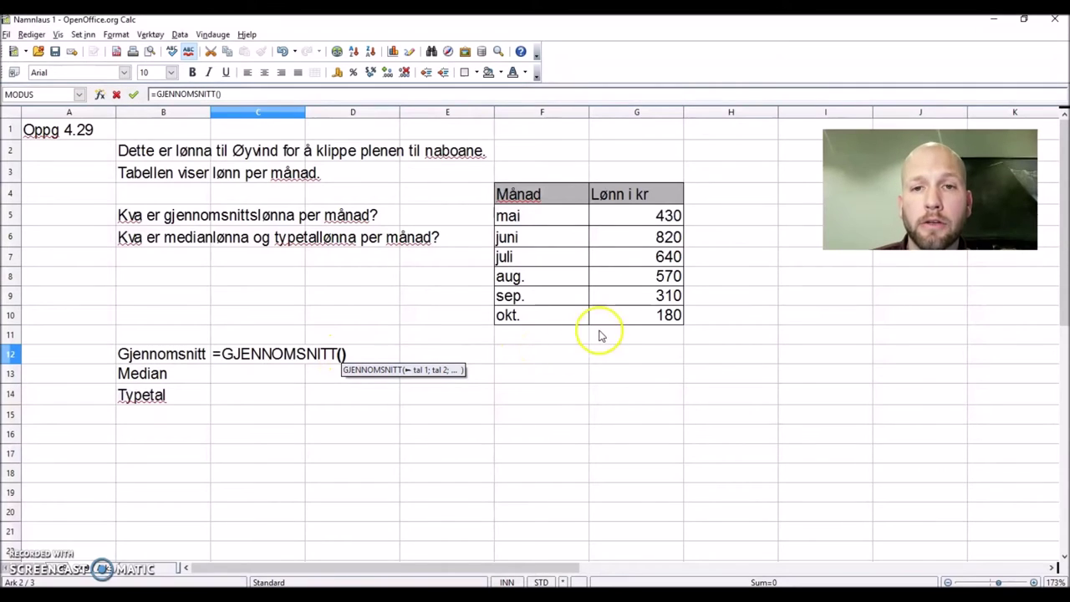
{"action": "left_click", "coordinate": [639, 215]}
{"action": "left_click_drag", "start_coordinate": [639, 216], "coordinate": [635, 314]}
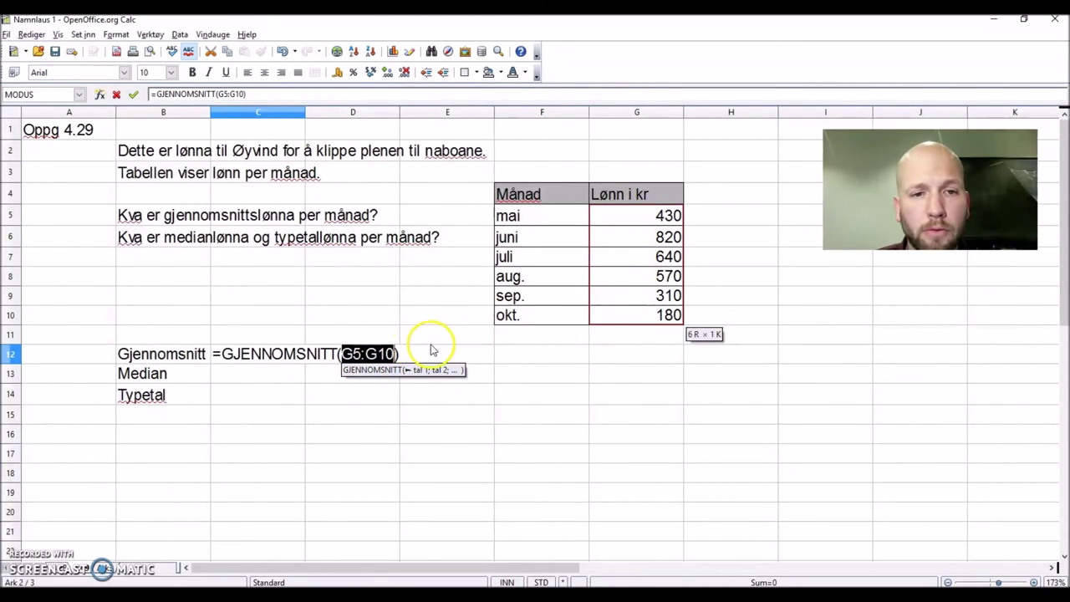
{"action": "key", "text": "Return"}
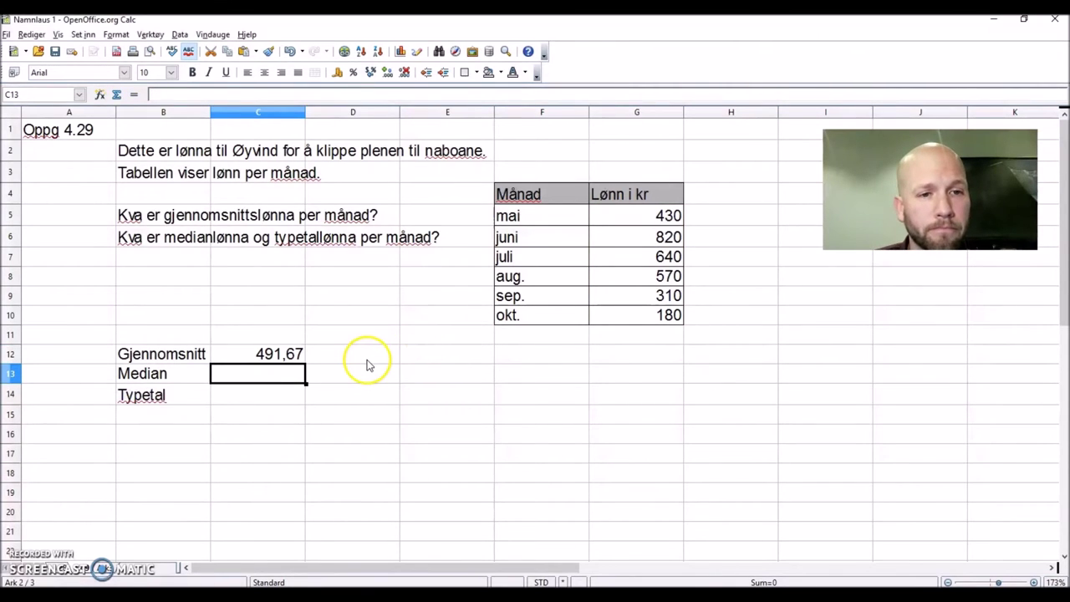
{"action": "left_click", "coordinate": [286, 355]}
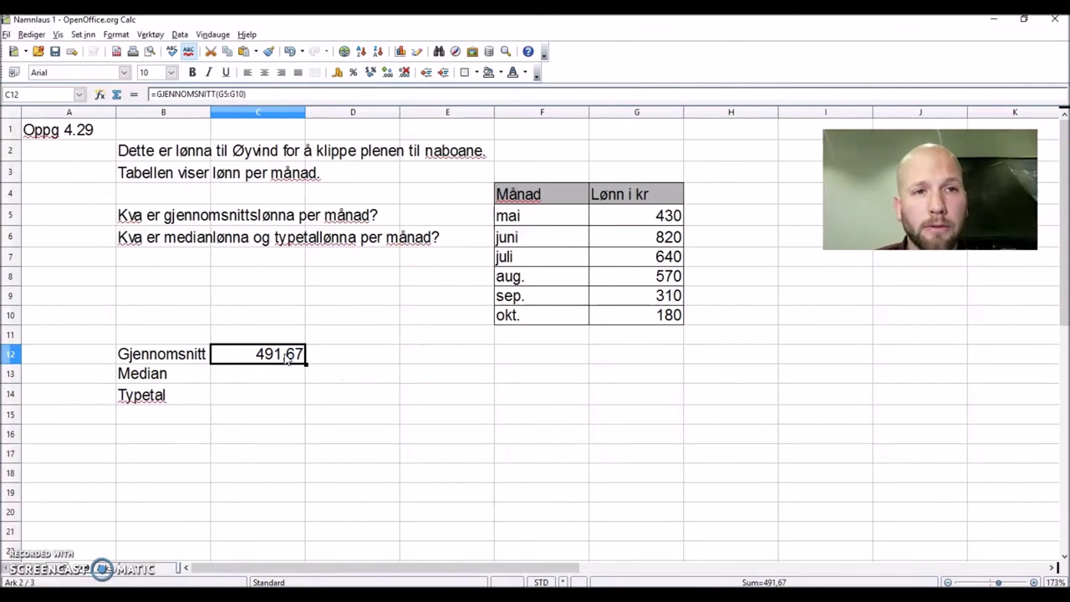
Calculate the median wage in C13, beside Median, with the formula =MEDIAN(G5:G10).
{"action": "left_click", "coordinate": [279, 377]}
{"action": "left_click", "coordinate": [305, 376]}
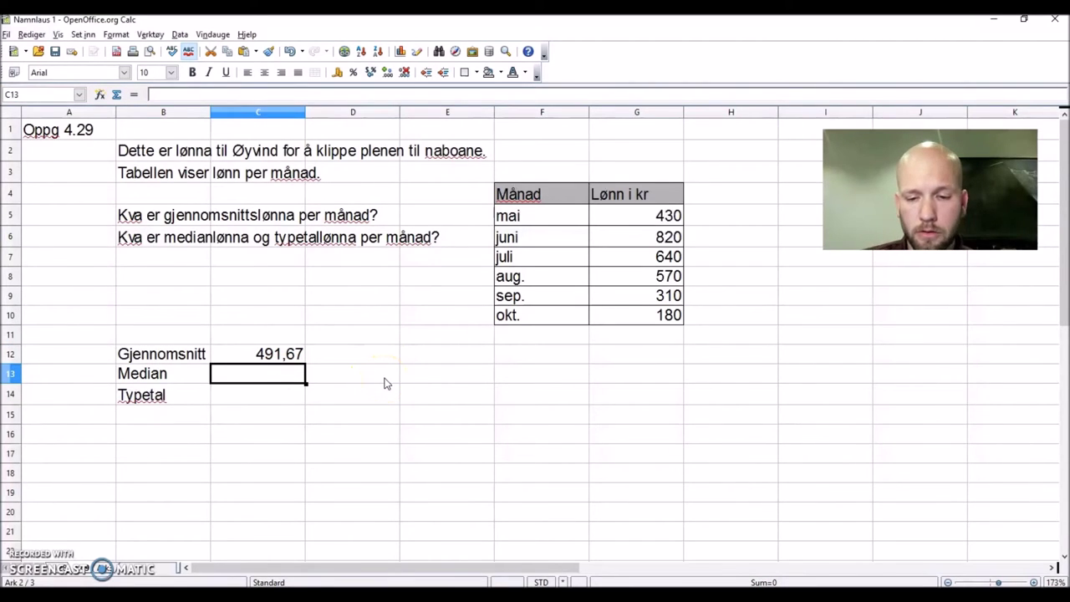
{"action": "type", "text": "="}
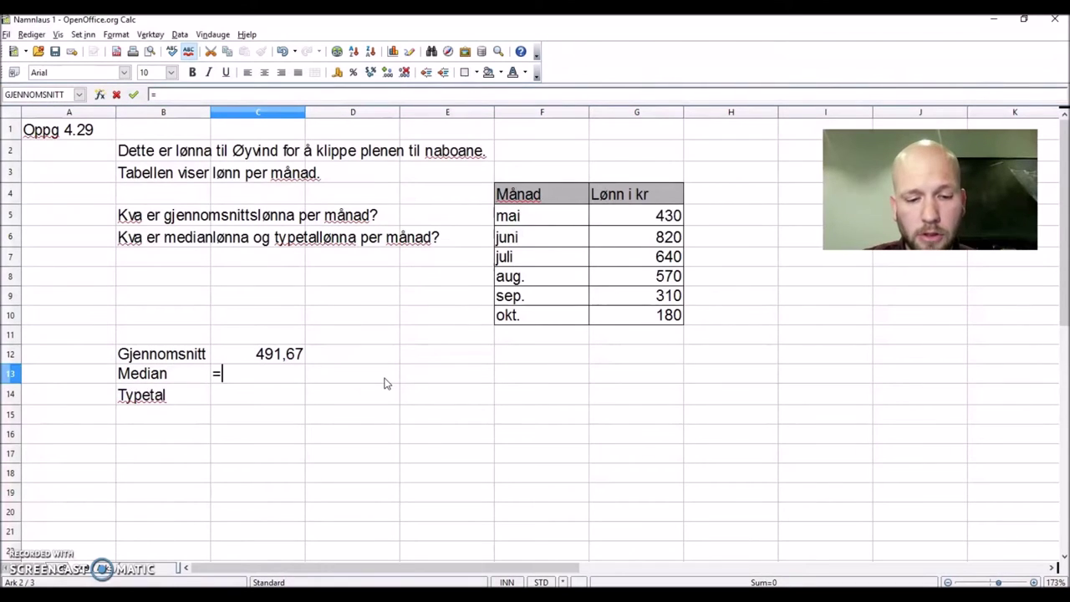
{"action": "type", "text": "med"}
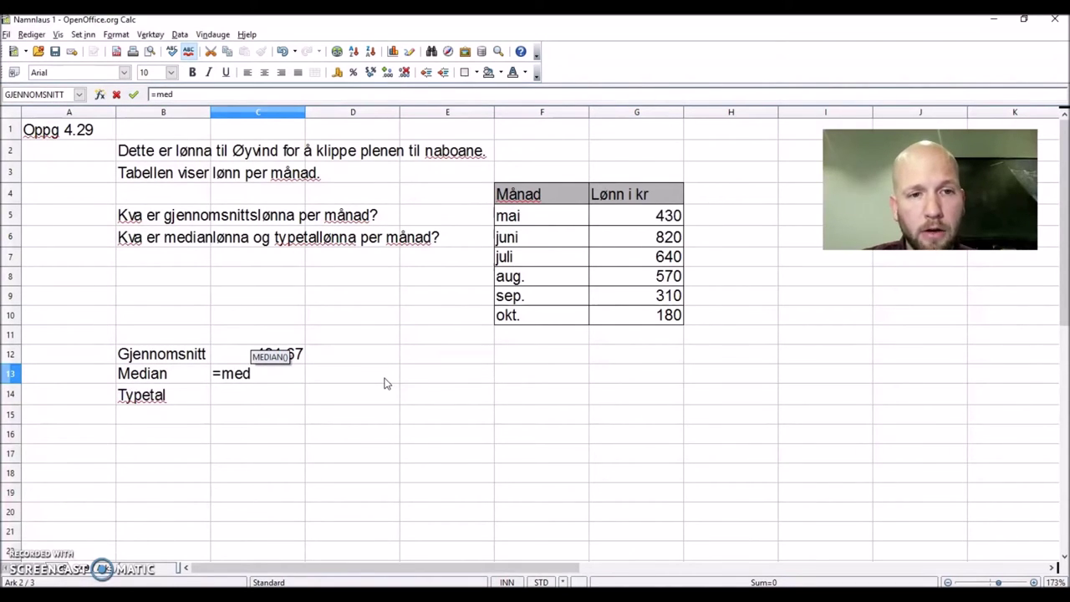
{"action": "key", "text": "Return"}
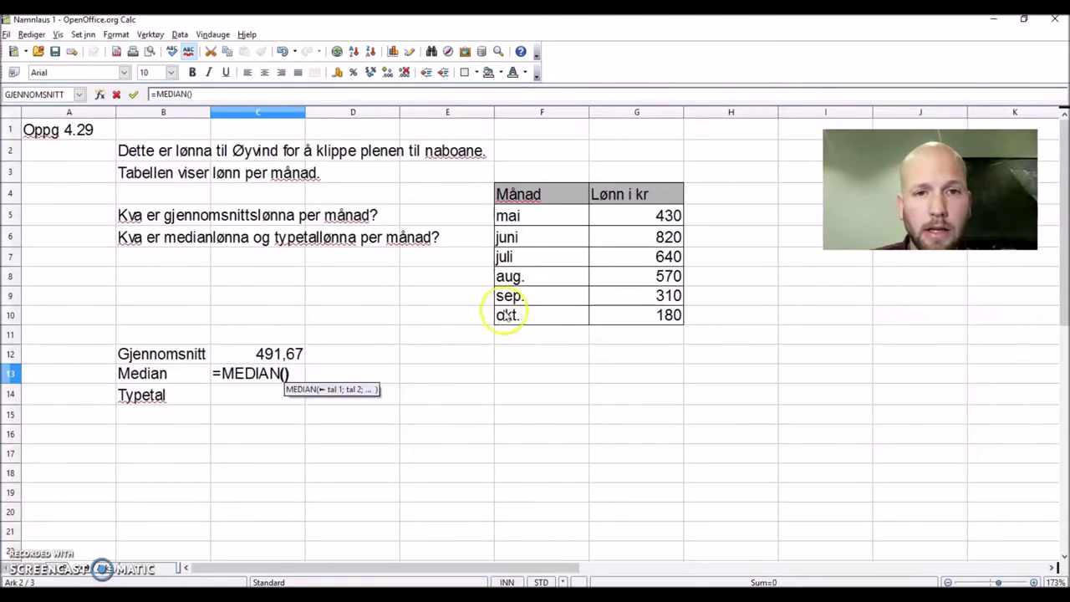
{"action": "left_click", "coordinate": [636, 215]}
{"action": "left_click_drag", "start_coordinate": [636, 215], "coordinate": [637, 315]}
{"action": "key", "text": "Return"}
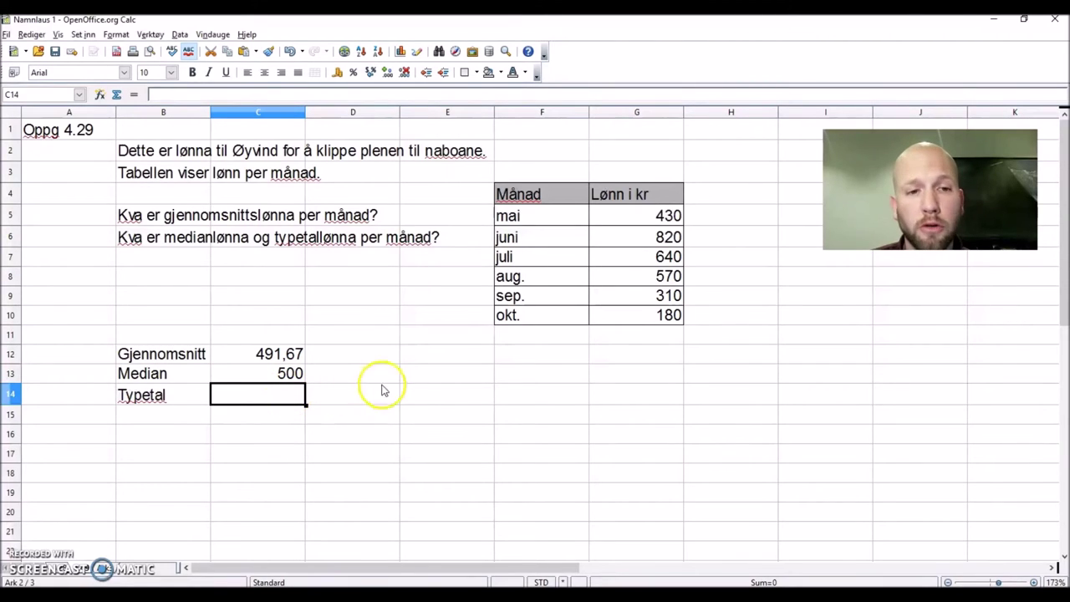
Calculate the mode of the wages in C14, beside Typetal, with the formula =MODUS(G5:G10).
{"action": "type", "text": "="}
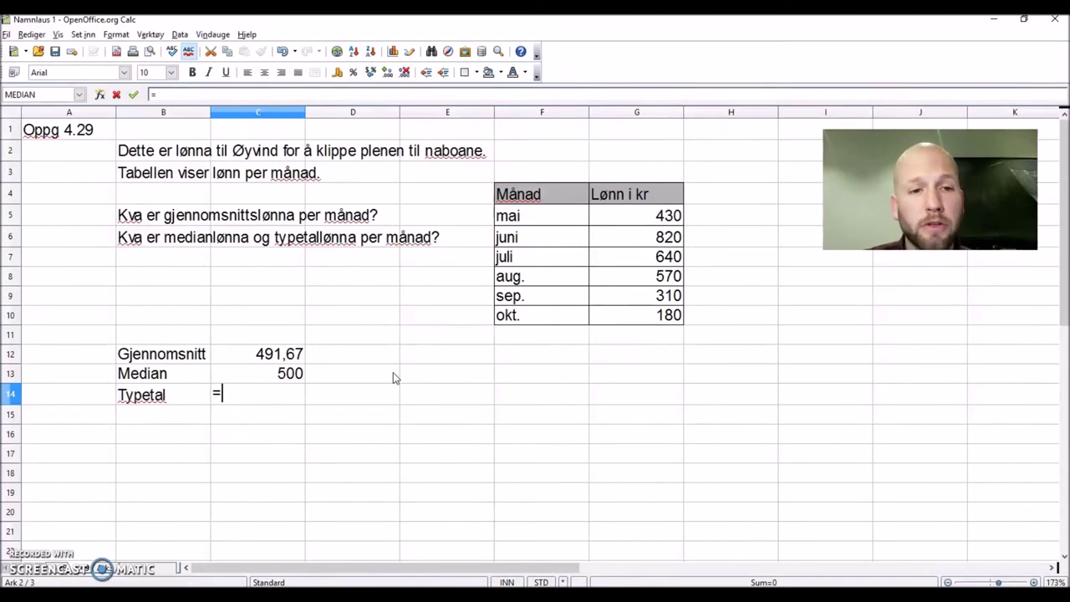
{"action": "type", "text": "mo"}
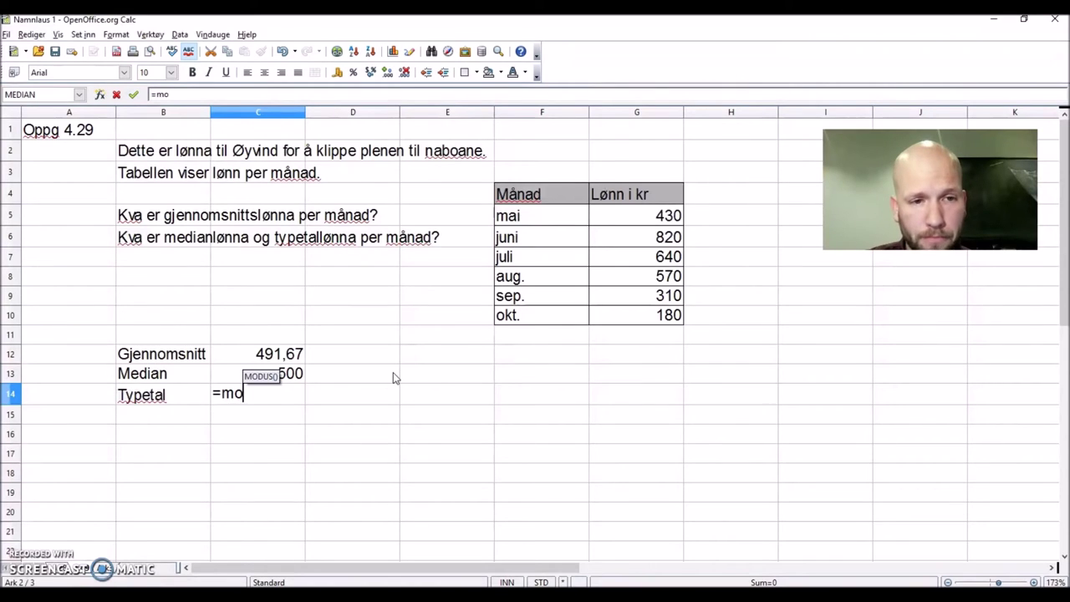
{"action": "type", "text": "dus"}
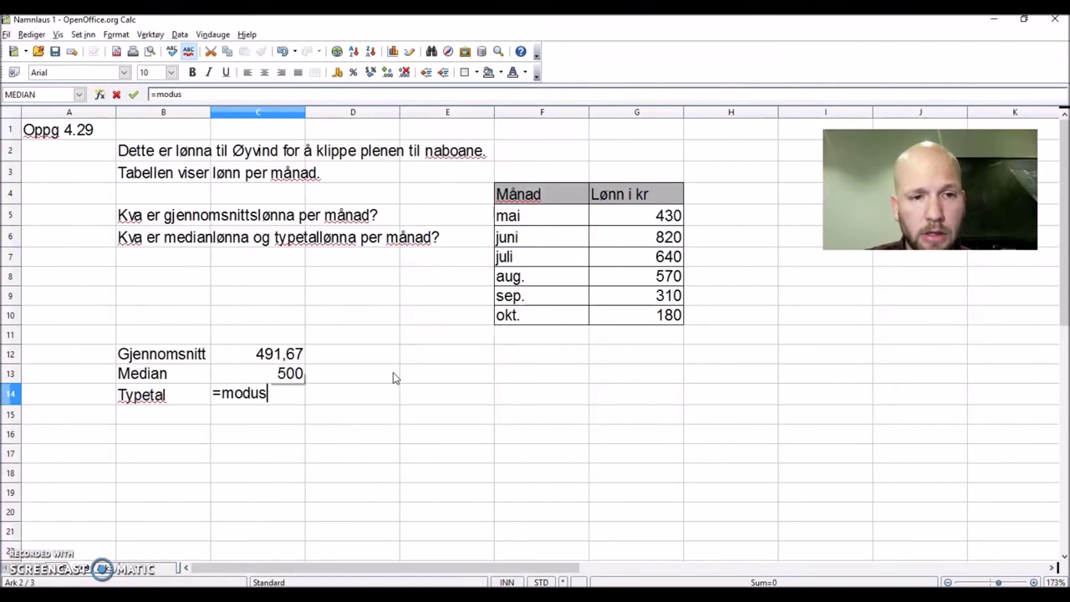
{"action": "key", "text": "Return"}
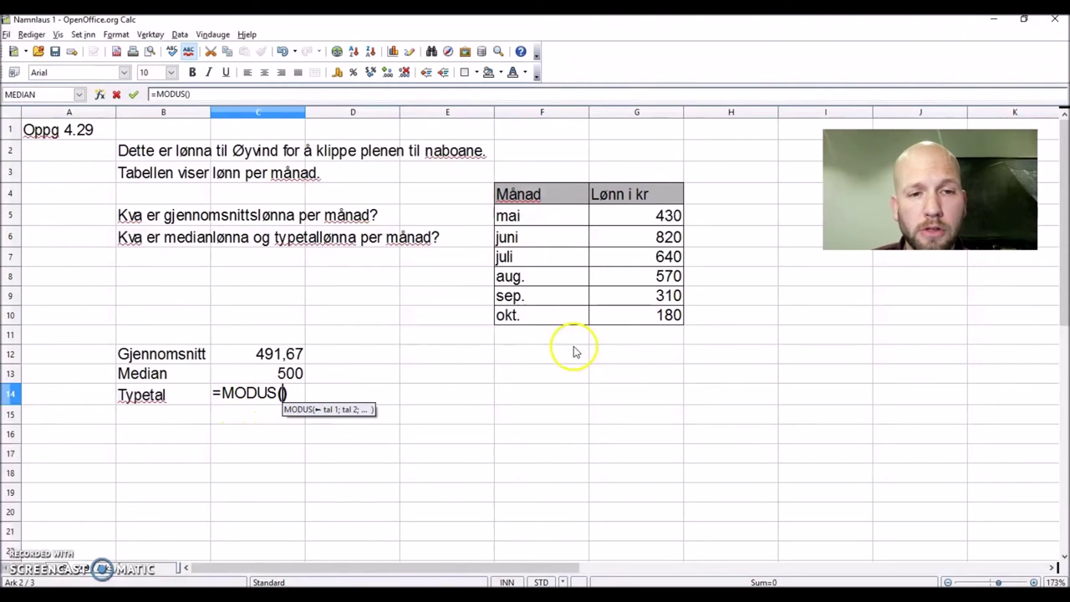
{"action": "left_click_drag", "start_coordinate": [652, 214], "coordinate": [651, 312]}
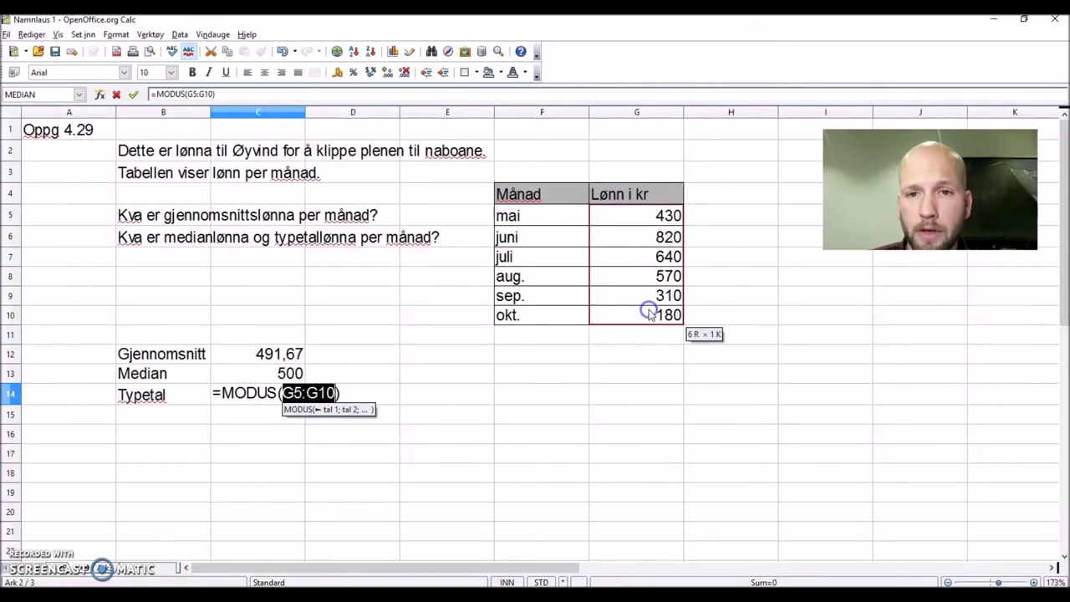
{"action": "key", "text": "Return"}
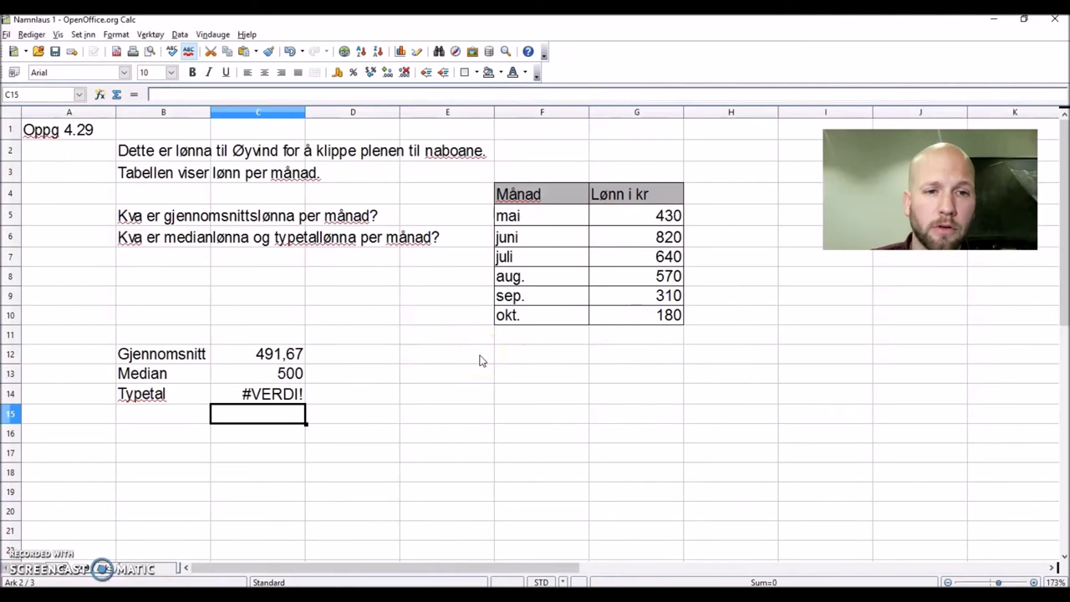
Check the Typetal result in C14 against the wages in G5:G10, looking for repeated values.
{"action": "left_click", "coordinate": [272, 397]}
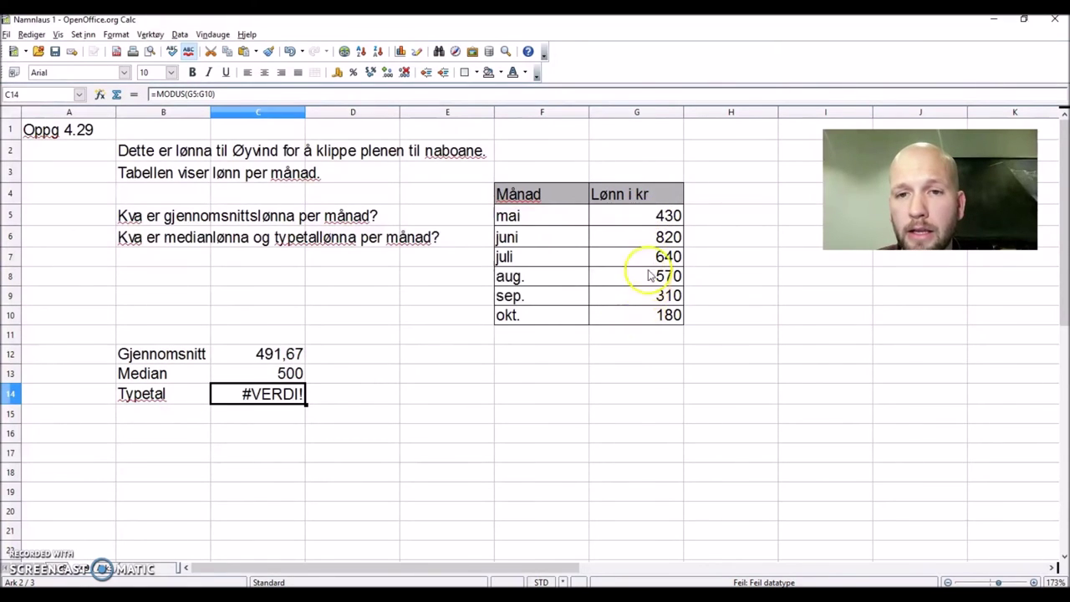
{"action": "left_click", "coordinate": [651, 216]}
{"action": "left_click_drag", "start_coordinate": [649, 309], "coordinate": [642, 217]}
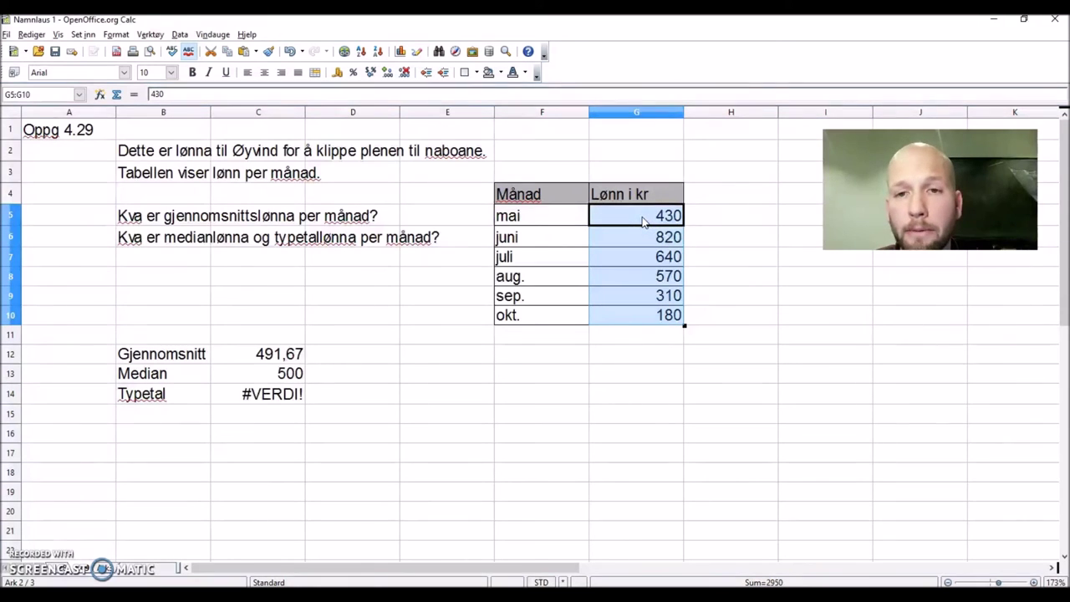
{"action": "left_click", "coordinate": [632, 335]}
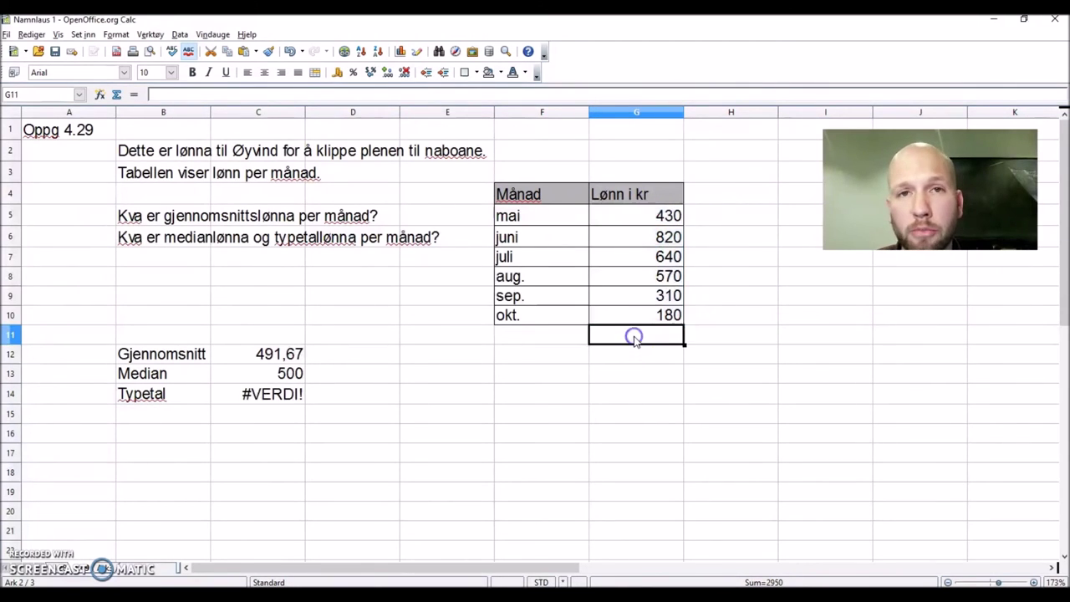
{"action": "left_click", "coordinate": [271, 394]}
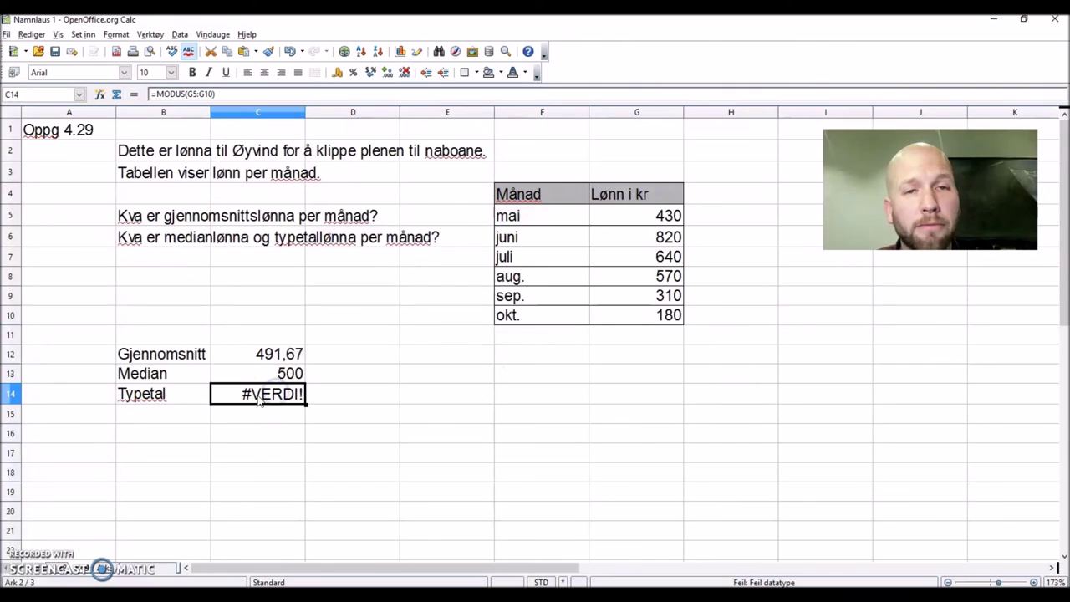
Set the October wage in G10 to 310 to test the Typetal formula, and check the formula in C14.
{"action": "left_click", "coordinate": [659, 322]}
{"action": "type", "text": "31+0"}
{"action": "key", "text": "BackSpace"}
{"action": "key", "text": "BackSpace"}
{"action": "type", "text": "0"}
{"action": "key", "text": "Return"}
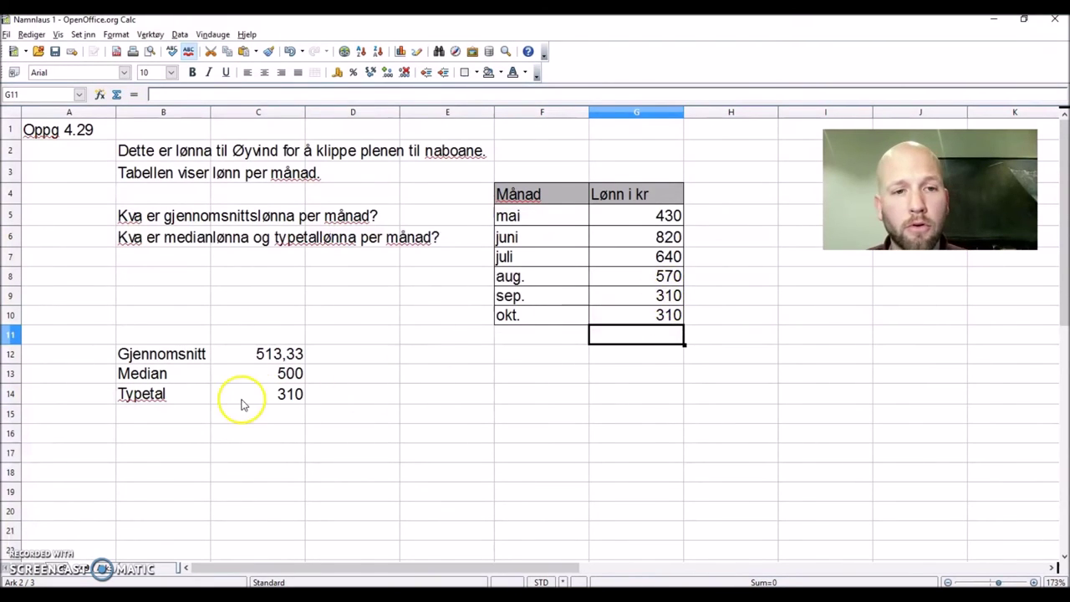
{"action": "left_click", "coordinate": [281, 398]}
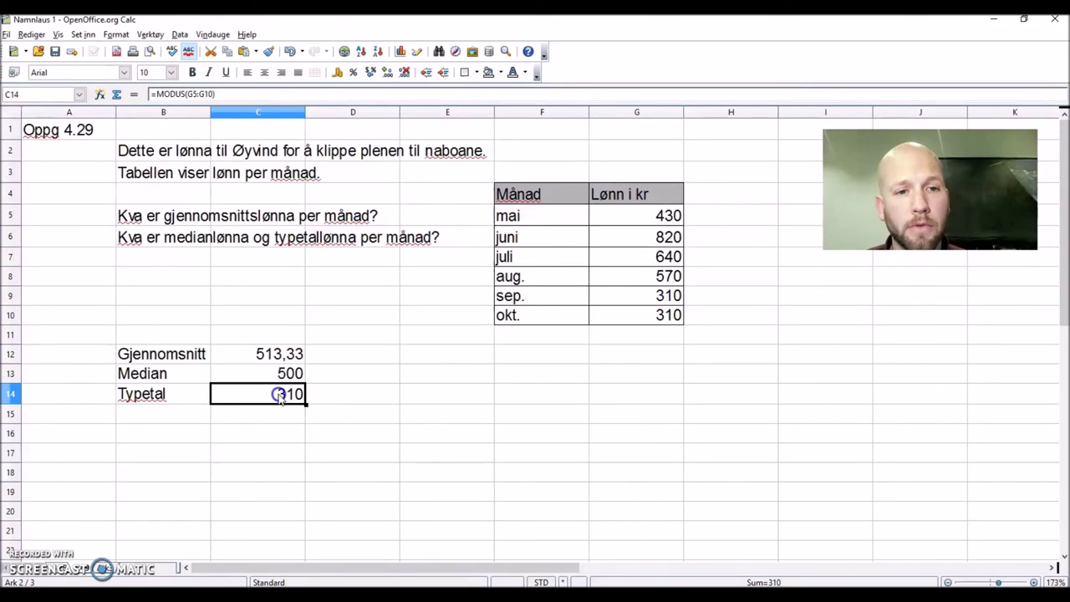
{"action": "double_click", "coordinate": [280, 398]}
{"action": "key", "text": "Return"}
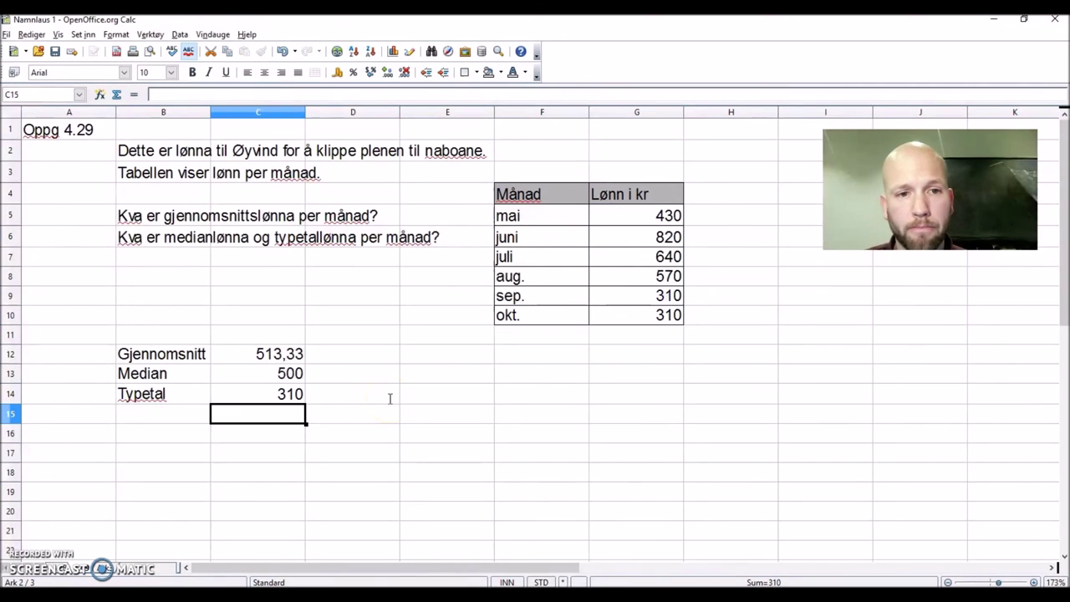
Set the October wage in G10 back to 180.
{"action": "left_click", "coordinate": [635, 319]}
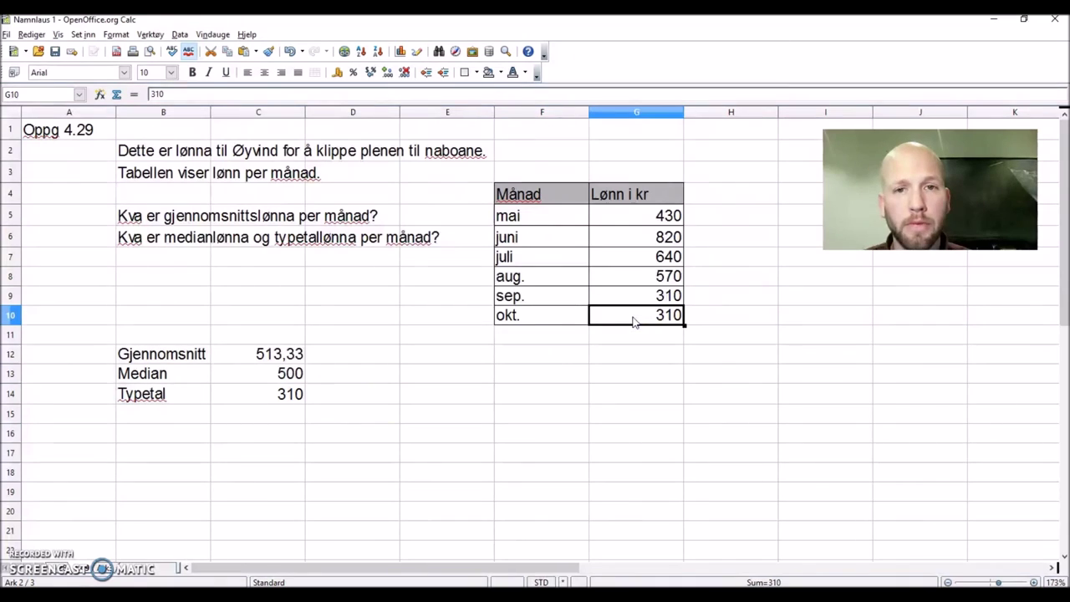
{"action": "type", "text": "180"}
{"action": "key", "text": "Return"}
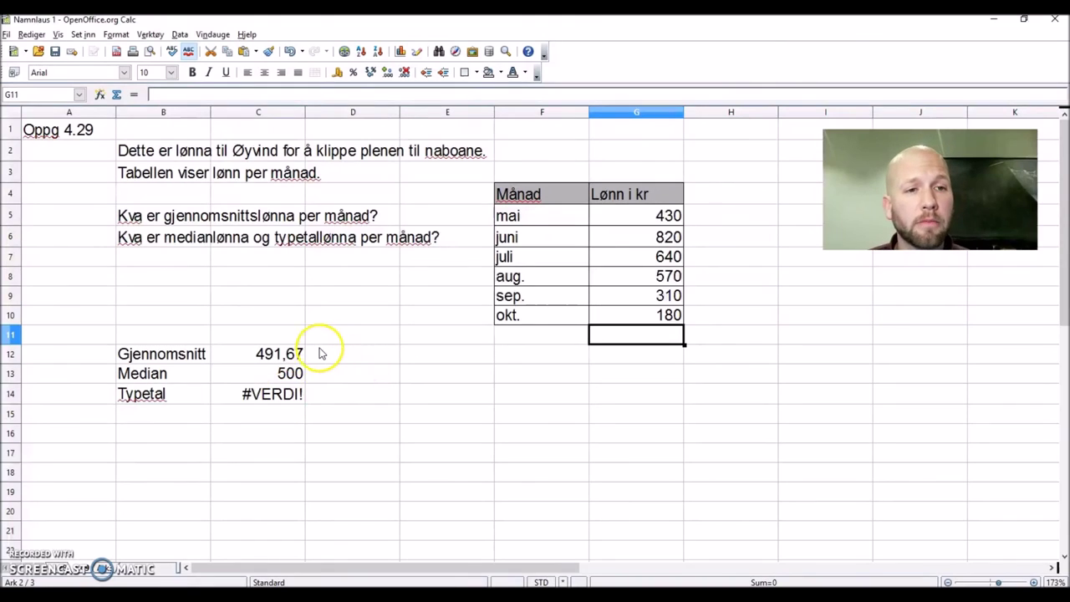
{"action": "left_click", "coordinate": [343, 394]}
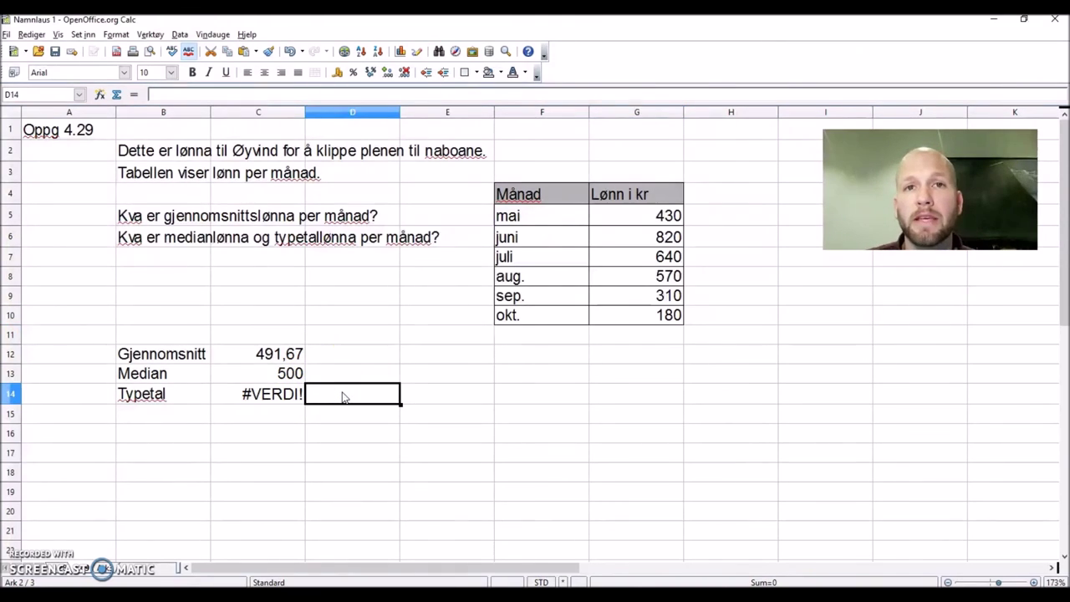
Begin a GJENNOMSNITT formula in C11, directly above the existing average result.
{"action": "left_click", "coordinate": [282, 335]}
{"action": "type", "text": "=gjen"}
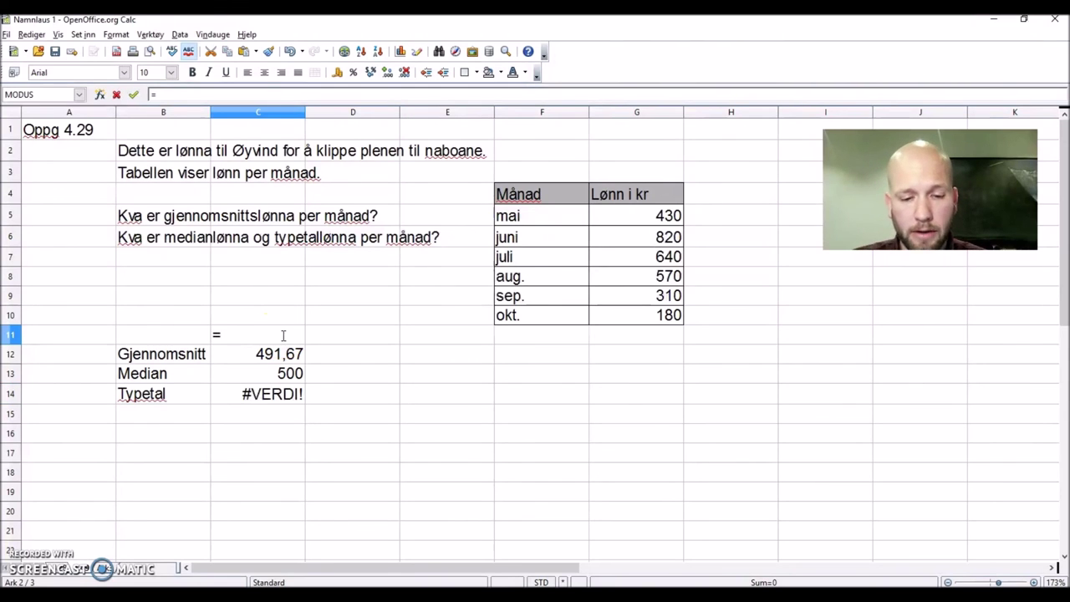